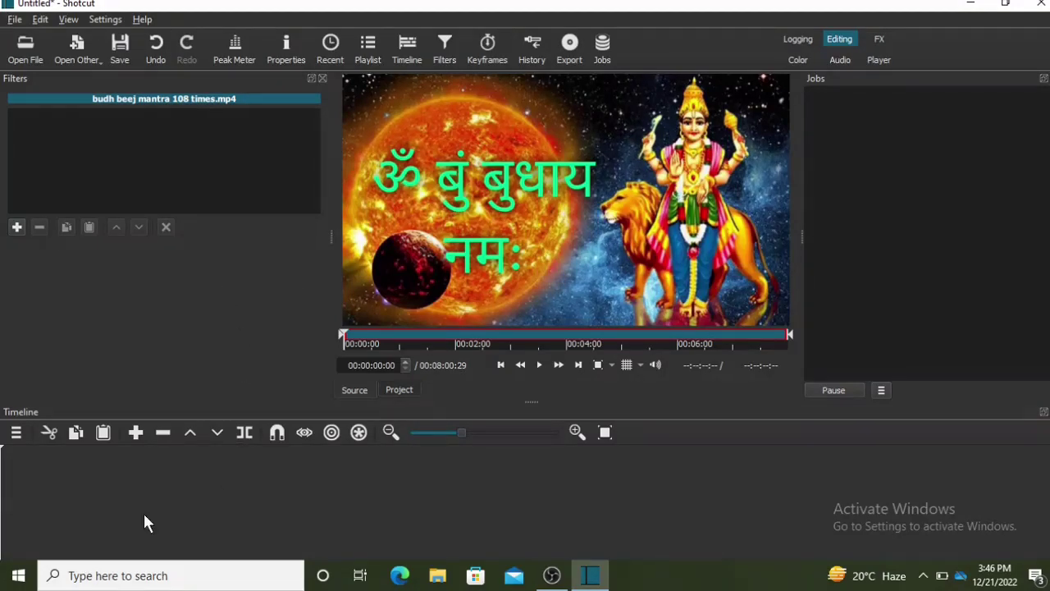
# Add a video track and an audio track to the timeline and place the opened clip at the start of V1
pyautogui.rightClick(321, 493)
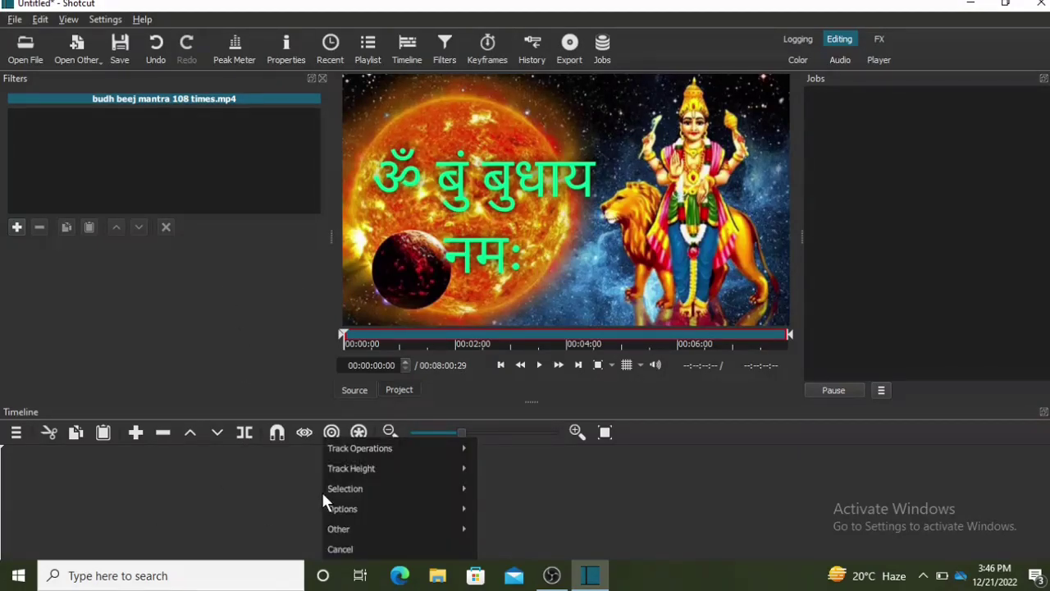
pyautogui.moveTo(375, 450)
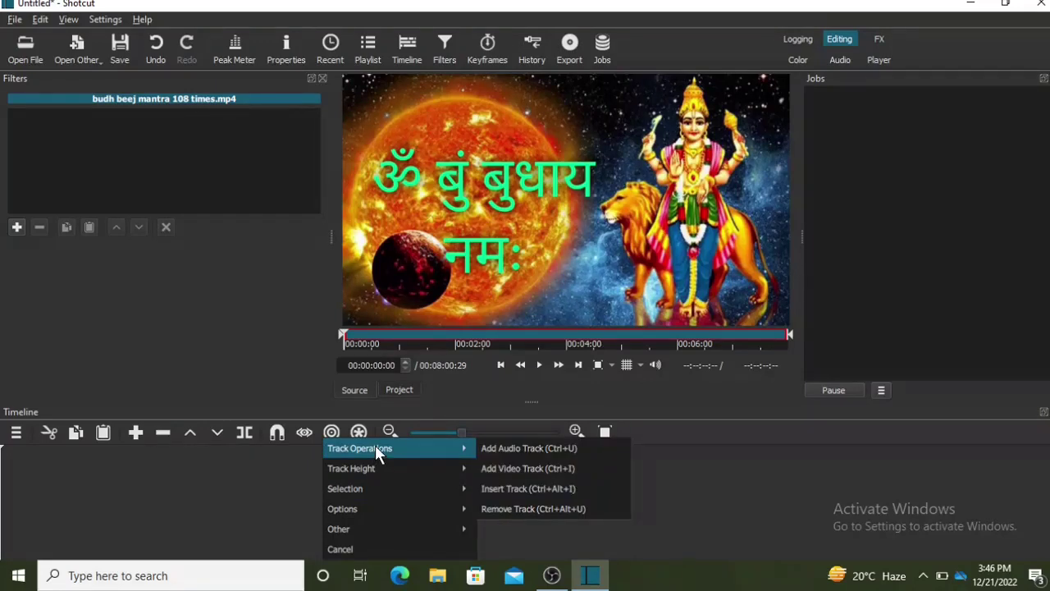
pyautogui.click(527, 468)
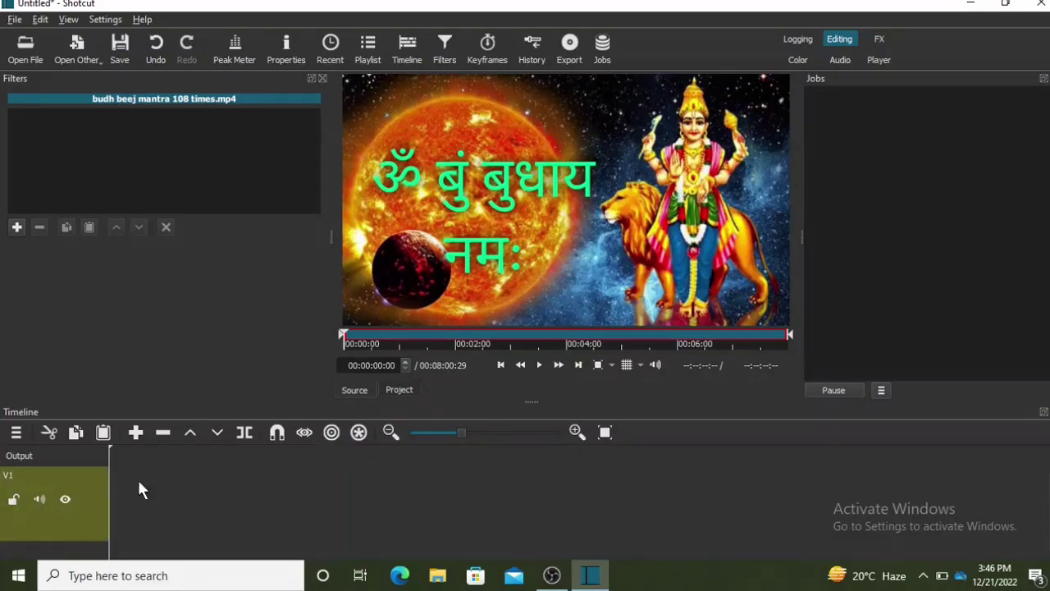
pyautogui.moveTo(96, 556); pyautogui.dragTo(96, 555)
pyautogui.moveTo(204, 448)
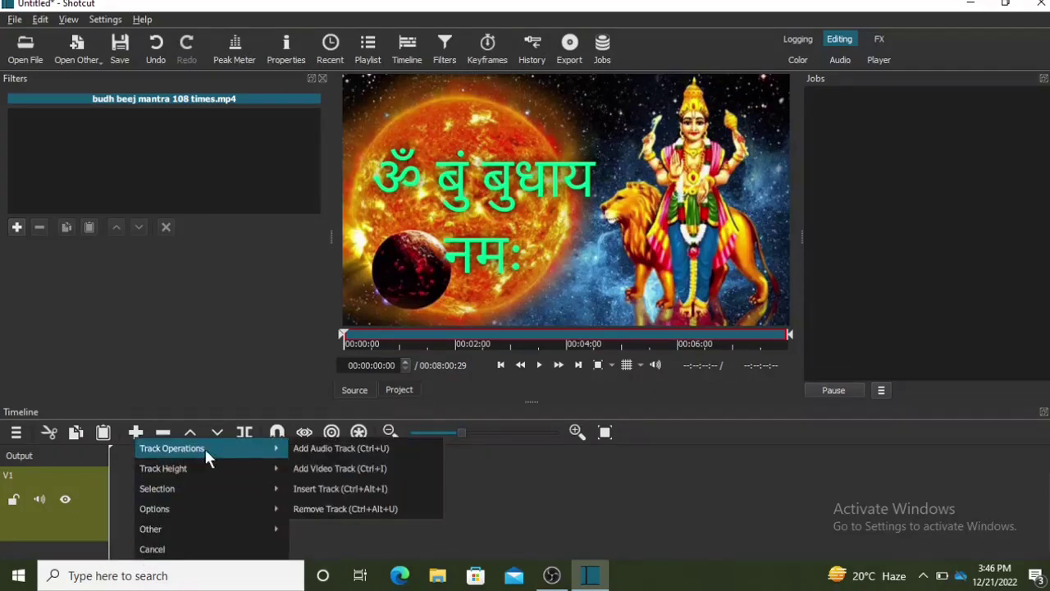
pyautogui.click(332, 448)
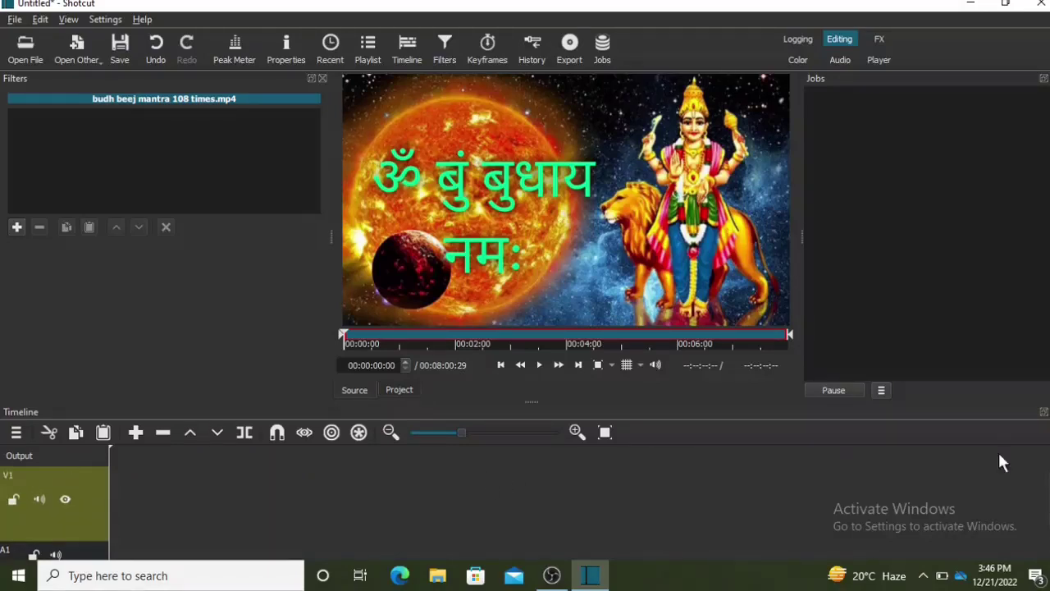
pyautogui.moveTo(600, 161); pyautogui.dragTo(110, 496)
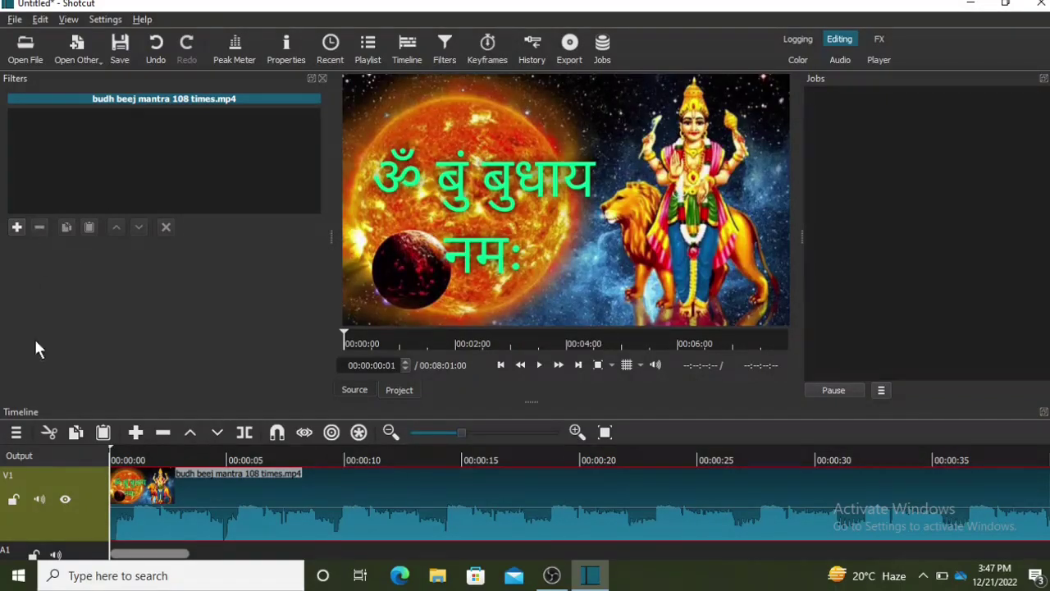
# Find the Reverb filter and apply it to the whole clip on V1
pyautogui.click(17, 229)
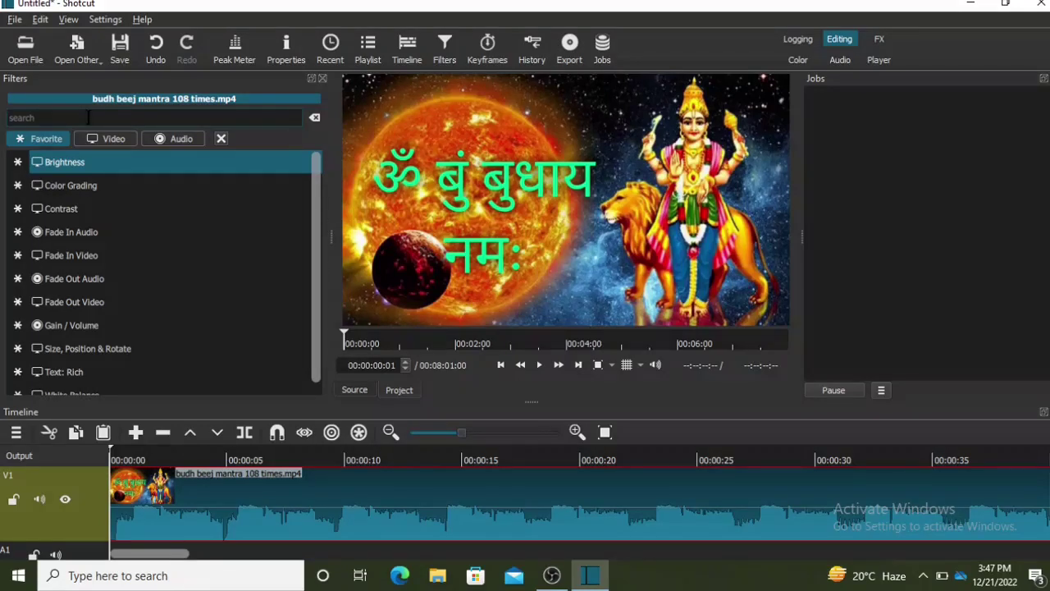
pyautogui.write('rever')
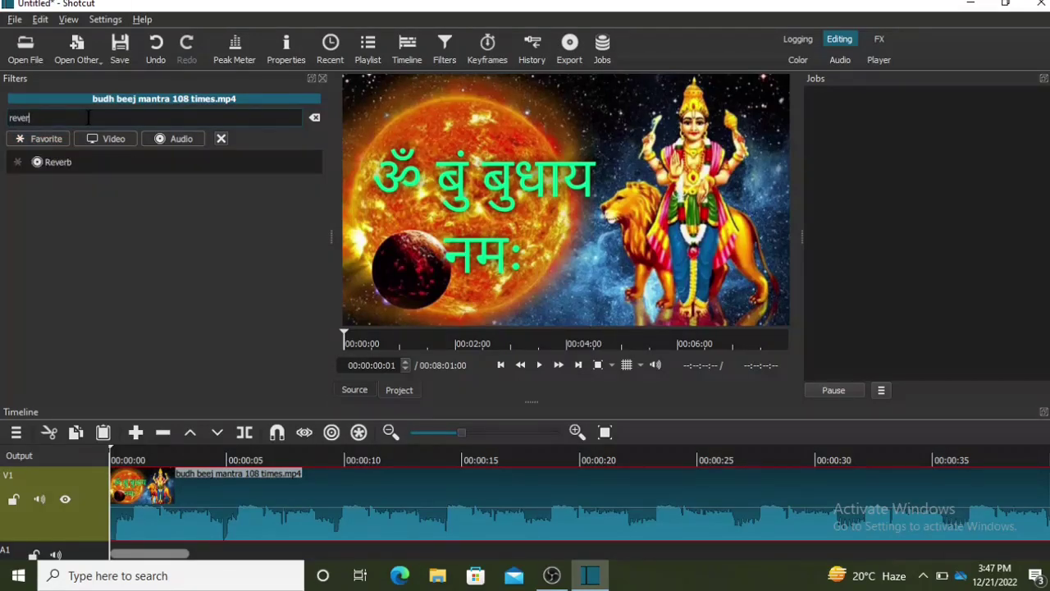
pyautogui.click(65, 163)
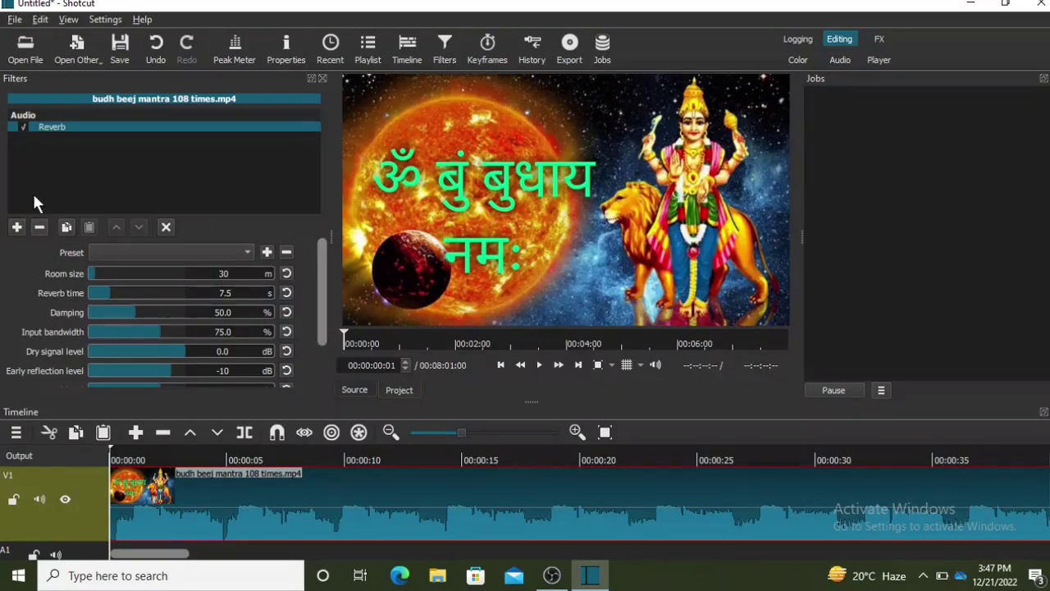
# Play the clip with the Reverb filter disabled and with it enabled to compare the sound
pyautogui.click(23, 127)
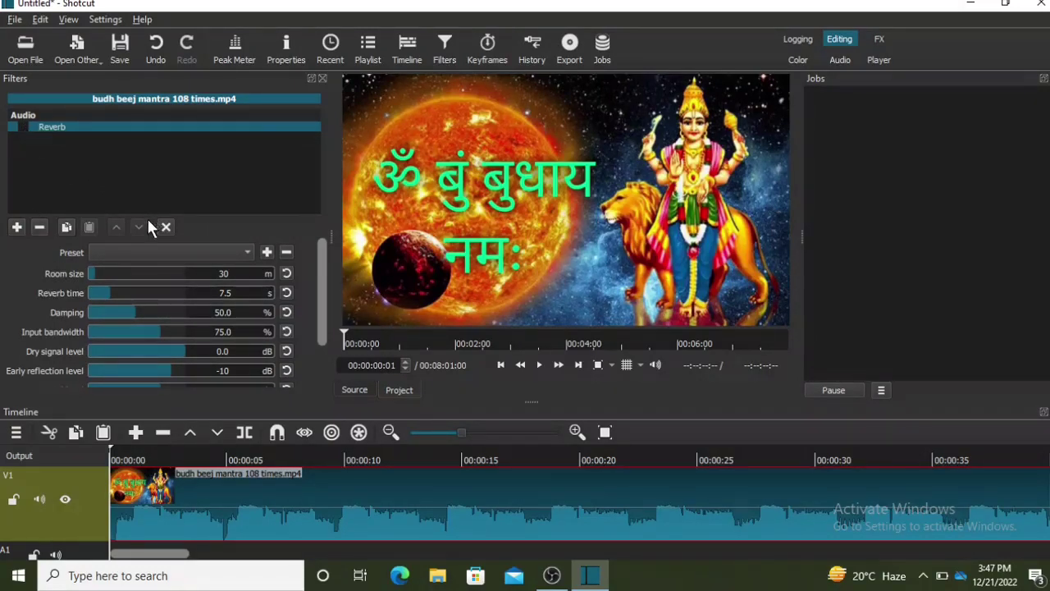
pyautogui.click(540, 365)
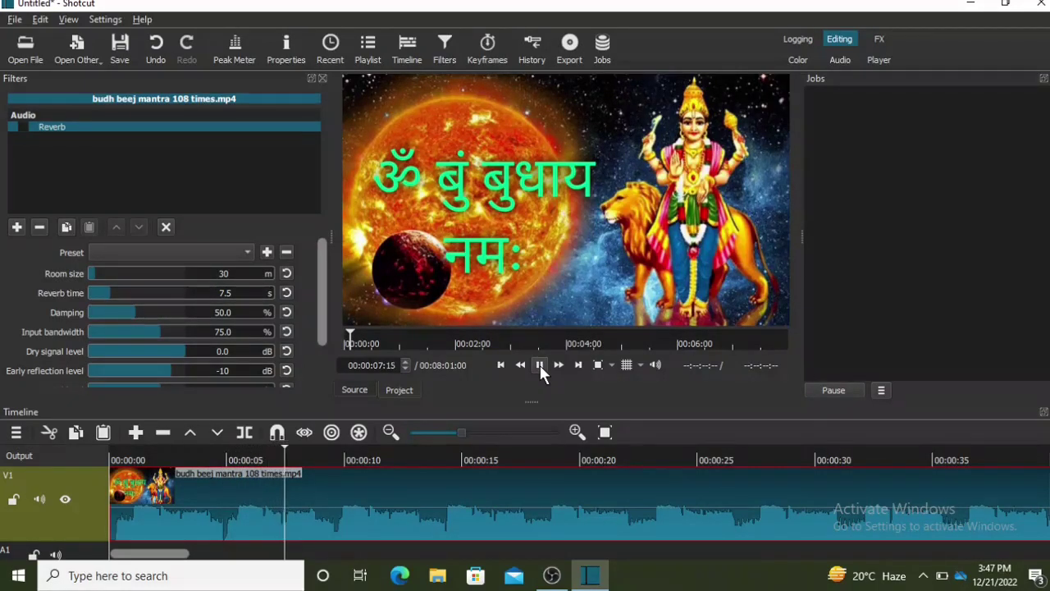
pyautogui.click(540, 365)
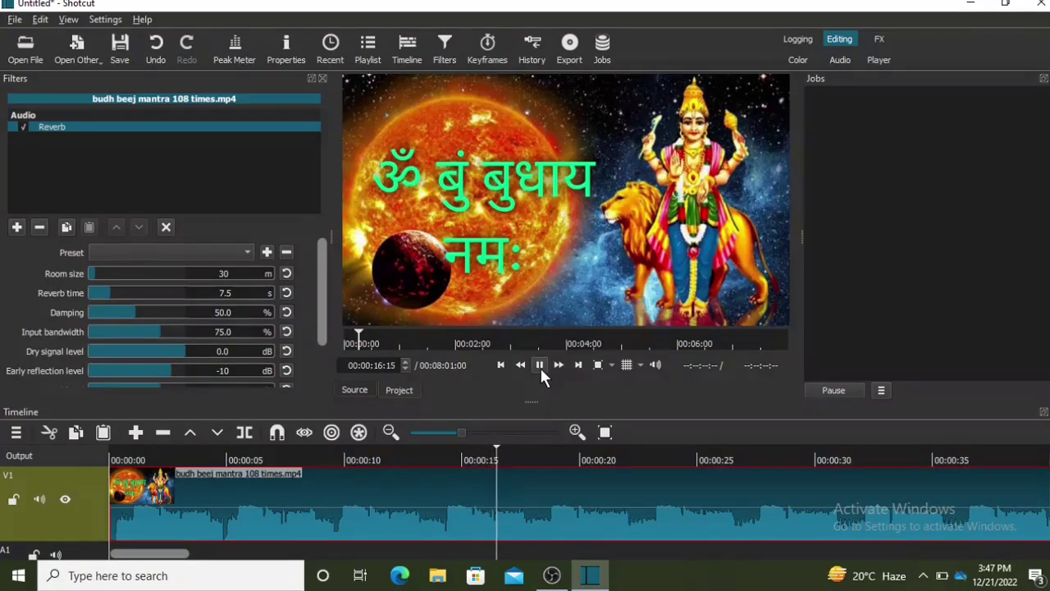
pyautogui.click(540, 366)
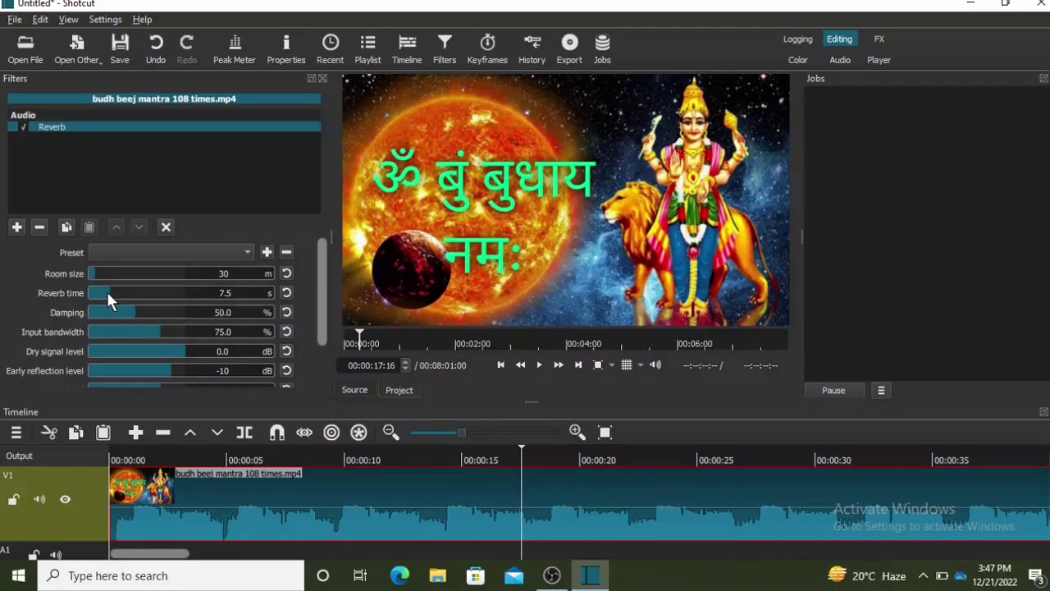
# Try reverb times of 1.7 s and 30.0 s, playing part of the clip with each
pyautogui.moveTo(106, 291); pyautogui.dragTo(95, 302)
pyautogui.click(539, 365)
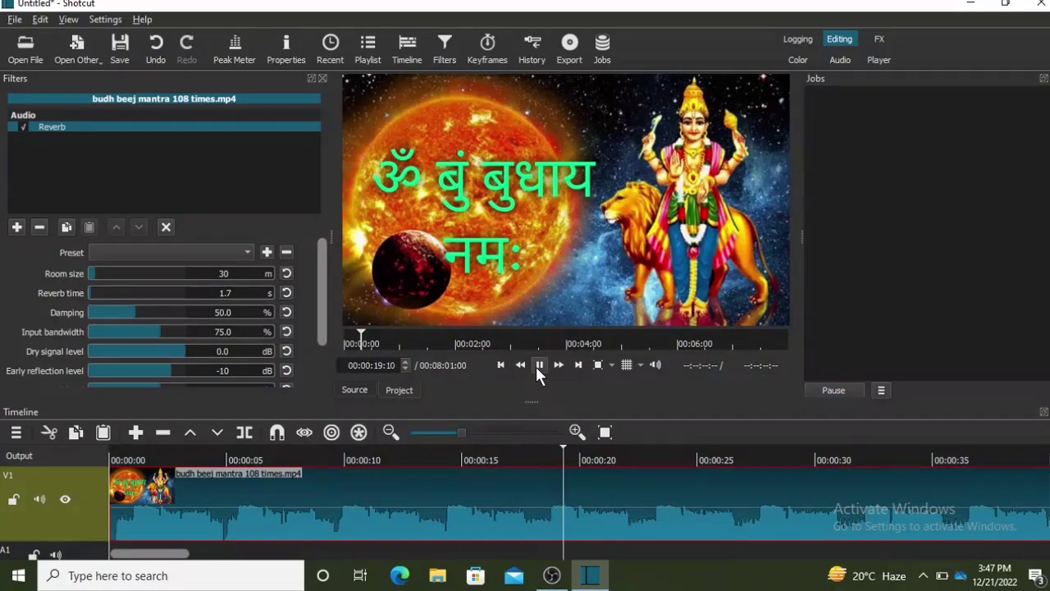
pyautogui.click(538, 365)
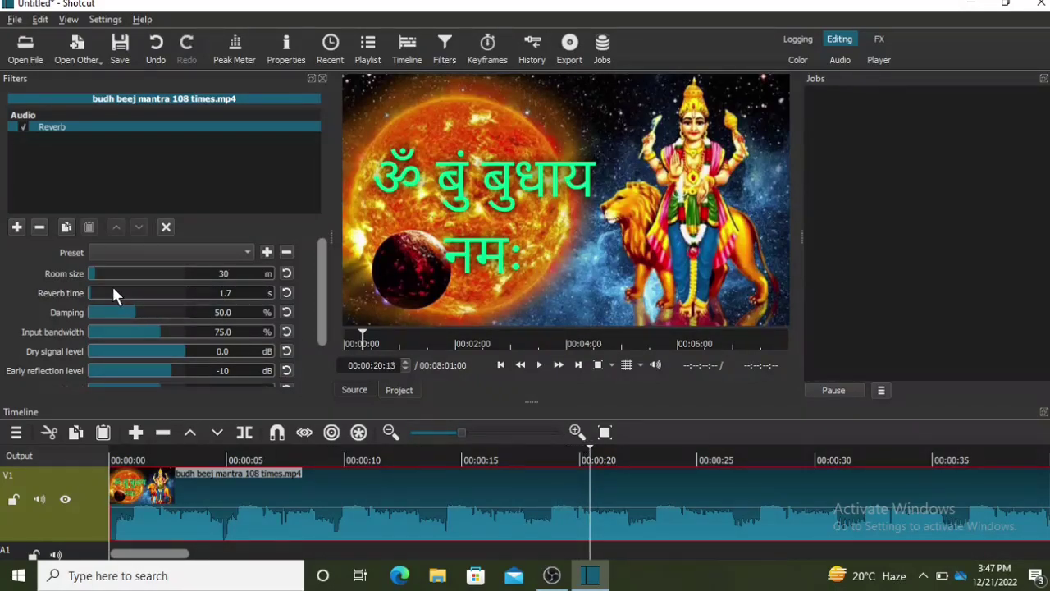
pyautogui.moveTo(111, 288); pyautogui.dragTo(185, 297)
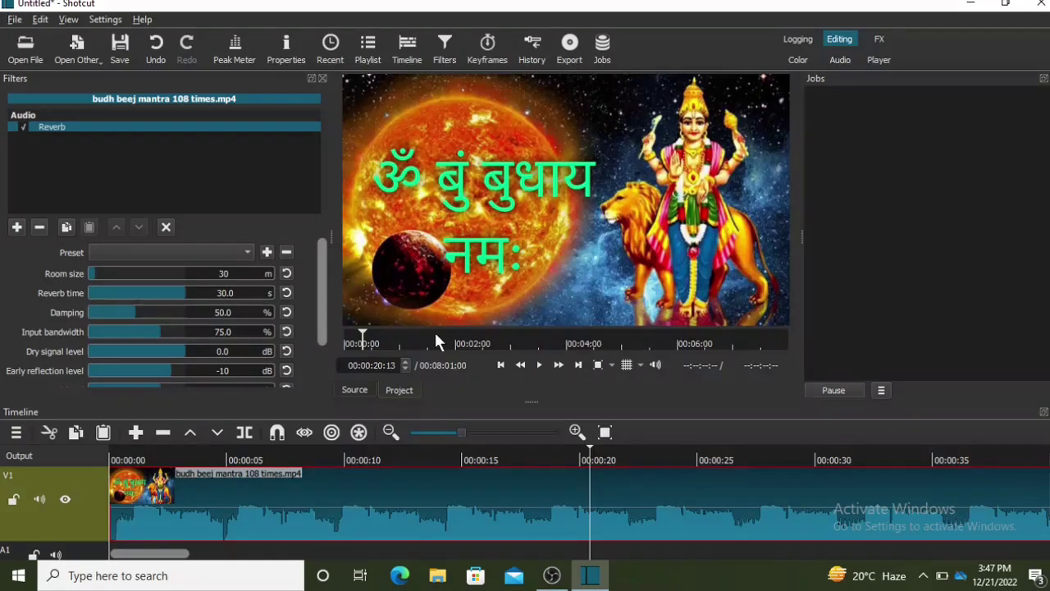
pyautogui.click(540, 366)
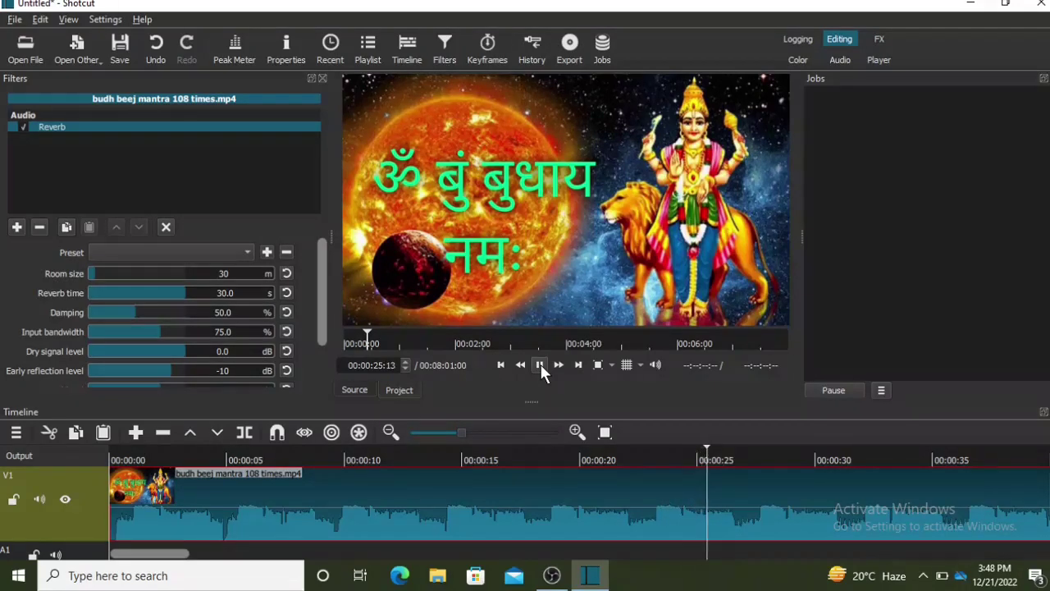
pyautogui.click(539, 366)
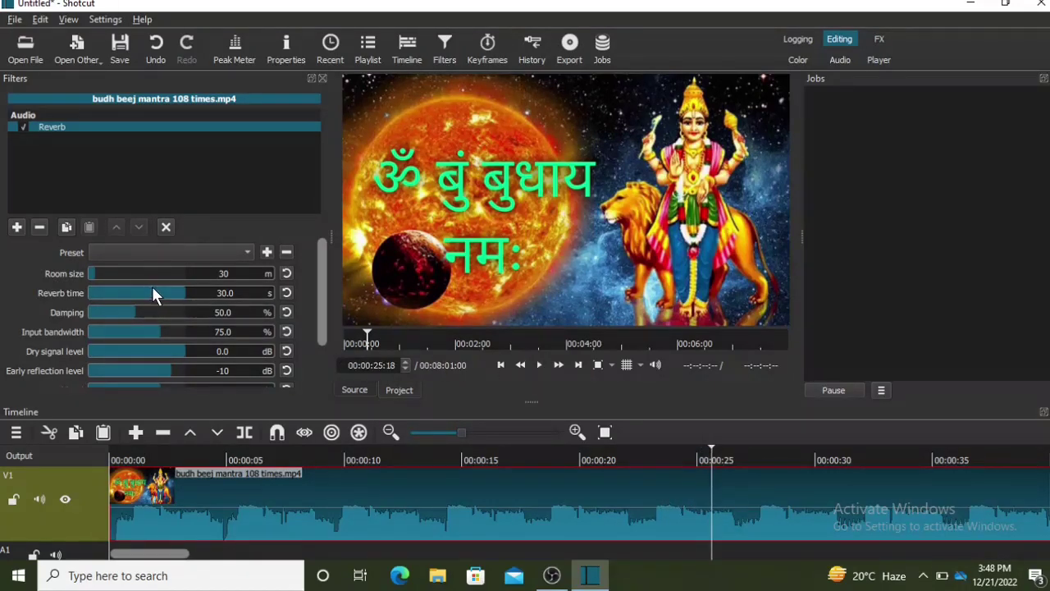
# Set the reverb time to 8.0 s and the room size to 300 m, and start playback
pyautogui.click(159, 293)
pyautogui.moveTo(159, 291); pyautogui.dragTo(191, 273)
pyautogui.click(534, 366)
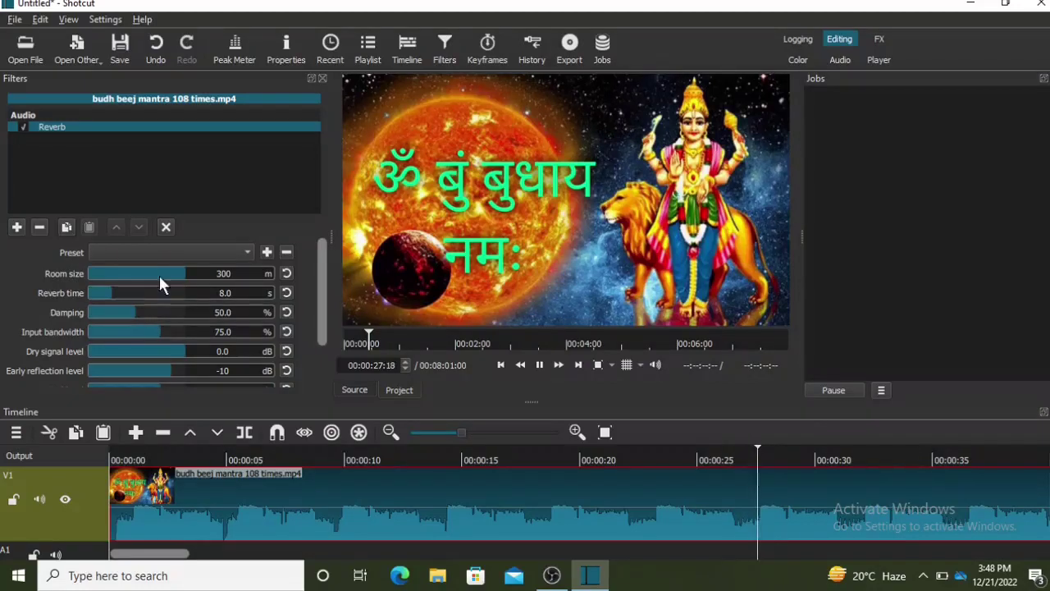
# Vary the reverb's room size to 161 m, 1 m and 300 m while the clip plays
pyautogui.moveTo(143, 272)
pyautogui.mouseDown()
pyautogui.moveTo(64, 270)
pyautogui.moveTo(158, 269)
pyautogui.moveTo(125, 273)
pyautogui.moveTo(139, 272)
pyautogui.mouseUp()
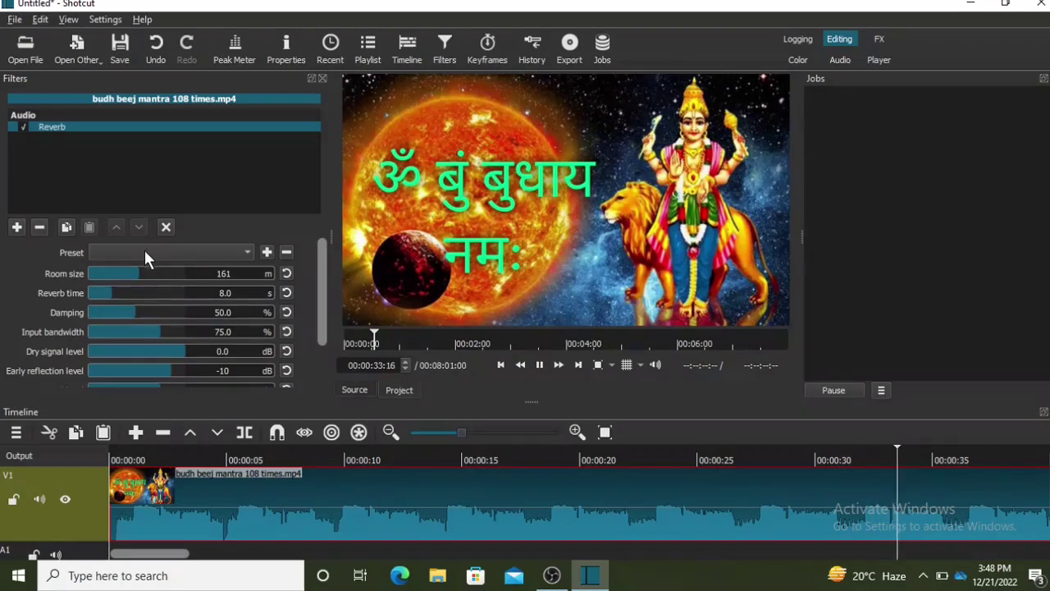
pyautogui.moveTo(127, 276); pyautogui.dragTo(28, 278)
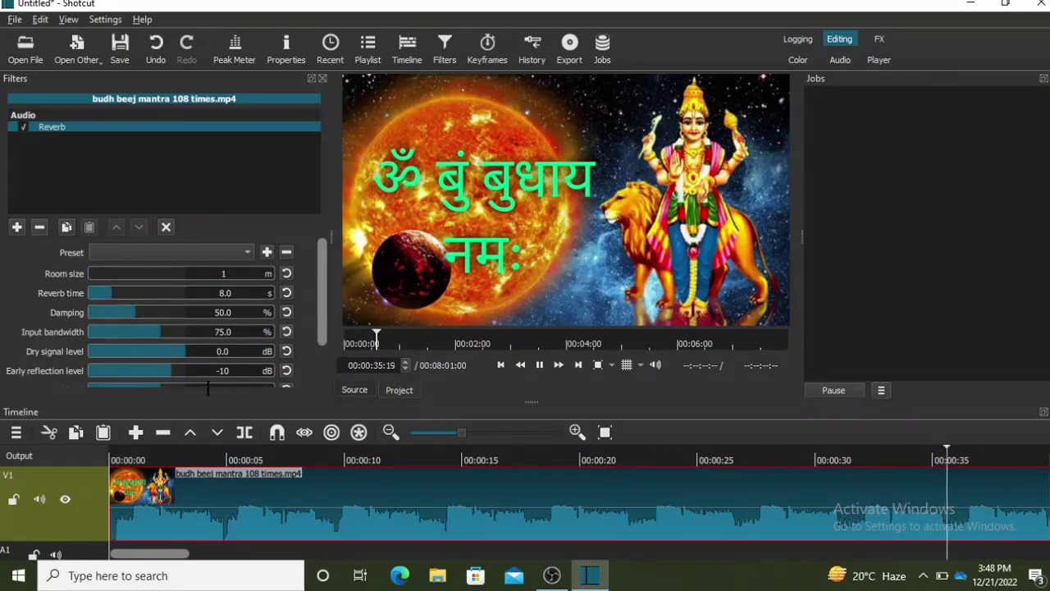
pyautogui.scroll(-3, 300, 507)
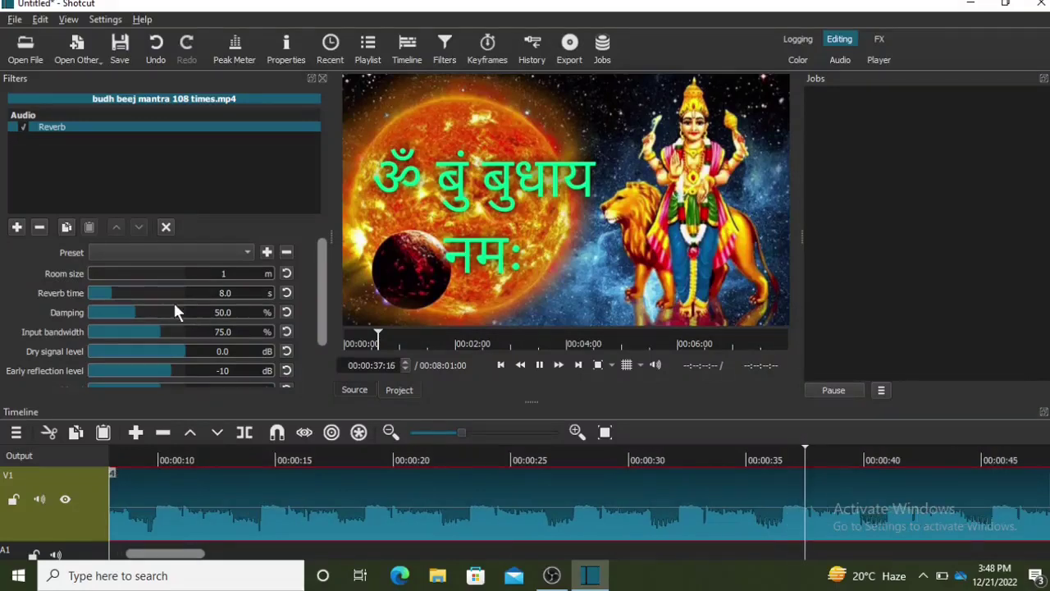
pyautogui.moveTo(147, 271); pyautogui.dragTo(306, 283)
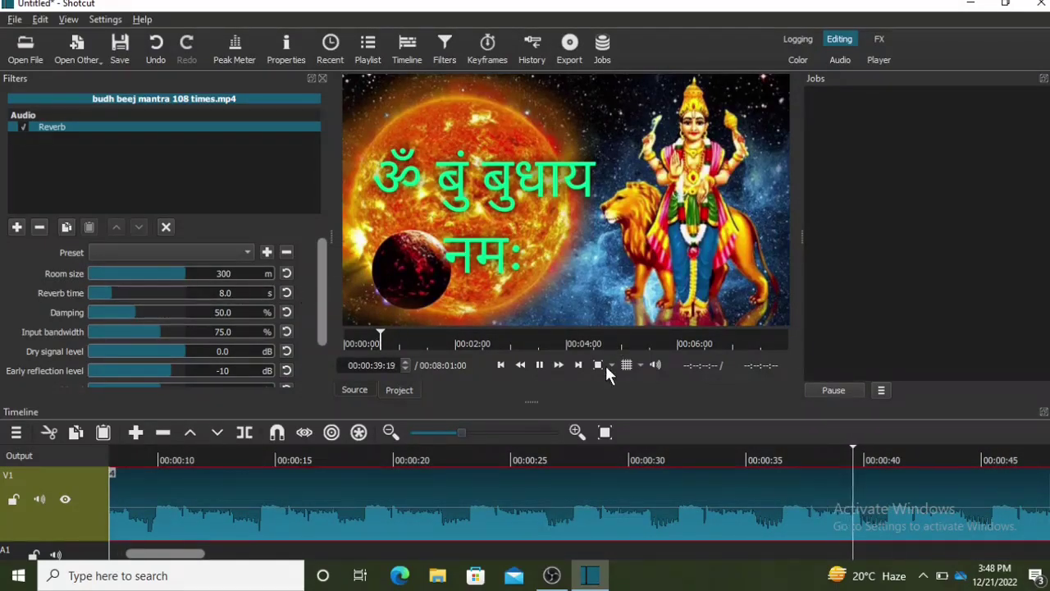
pyautogui.scroll(-2, 342, 522)
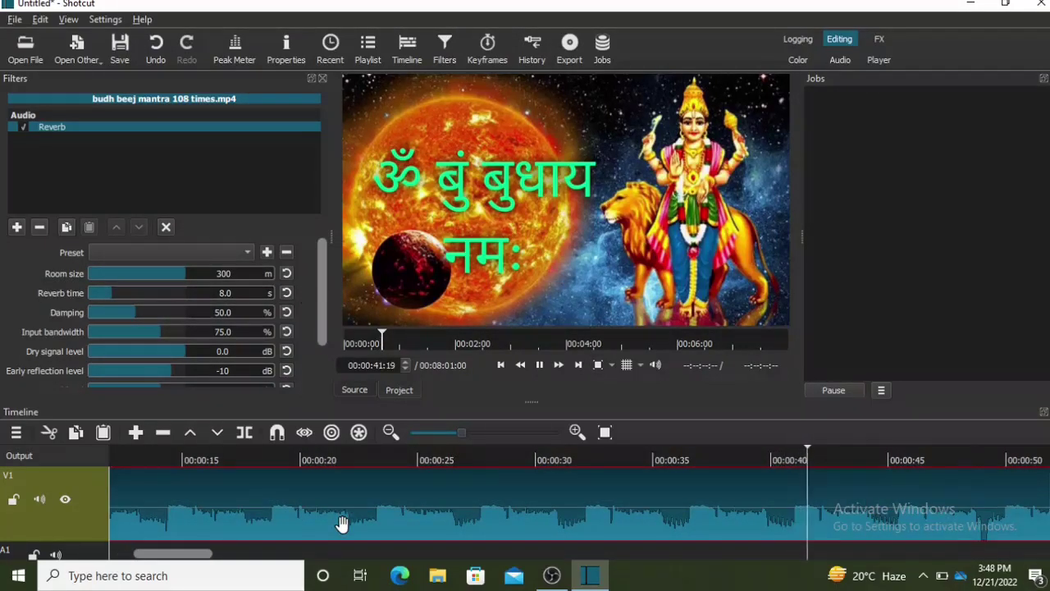
pyautogui.scroll(-3, 342, 523)
# Set the reverb time to 12.4 s, stop playback and remove the Reverb filter from the clip
pyautogui.moveTo(124, 297)
pyautogui.mouseDown()
pyautogui.moveTo(188, 304)
pyautogui.moveTo(105, 291)
pyautogui.moveTo(203, 297)
pyautogui.moveTo(125, 294)
pyautogui.mouseUp()
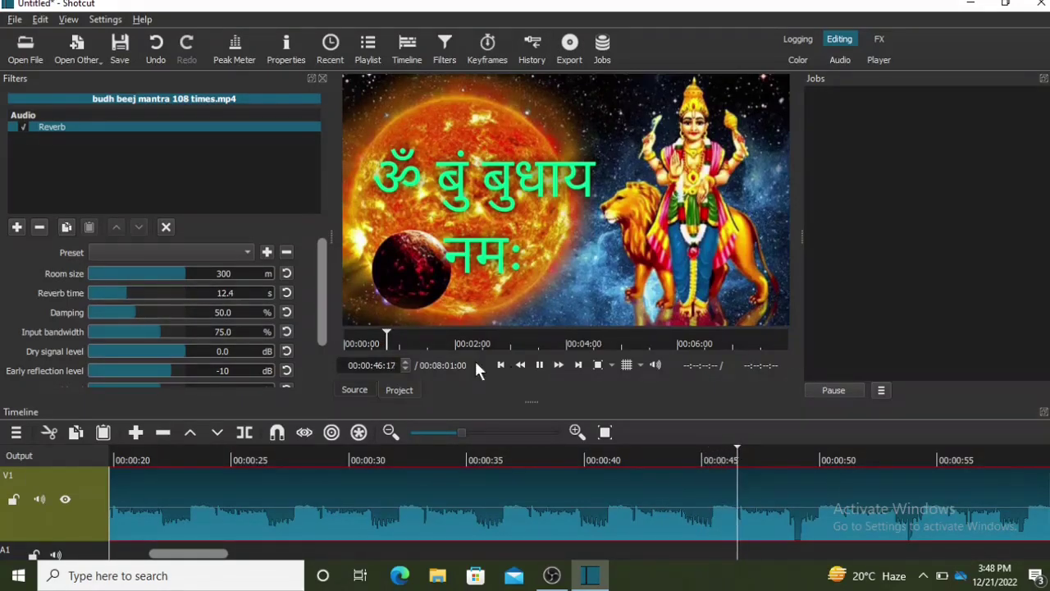
pyautogui.click(539, 365)
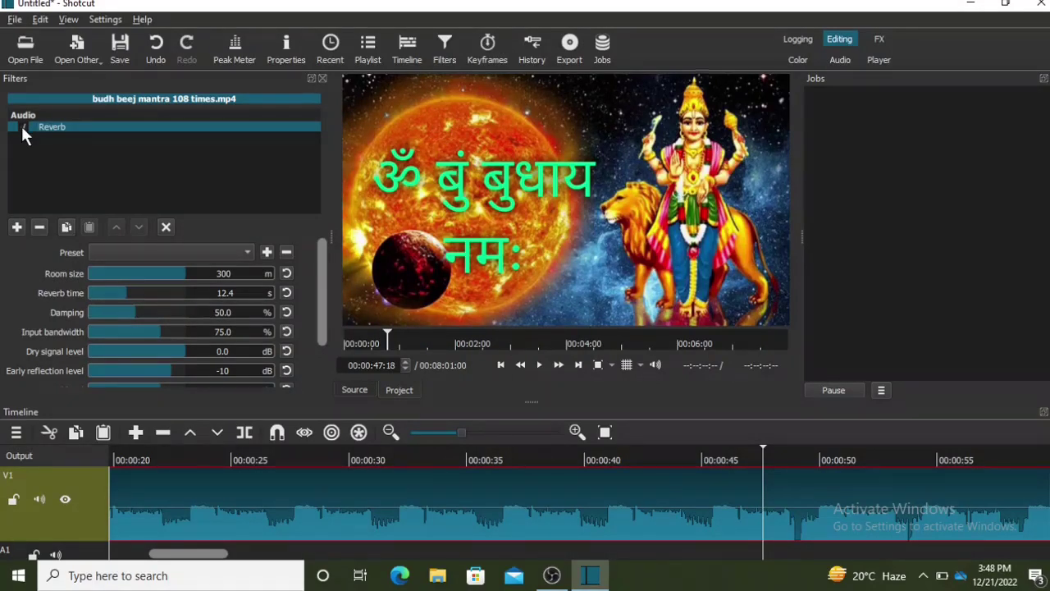
pyautogui.click(39, 227)
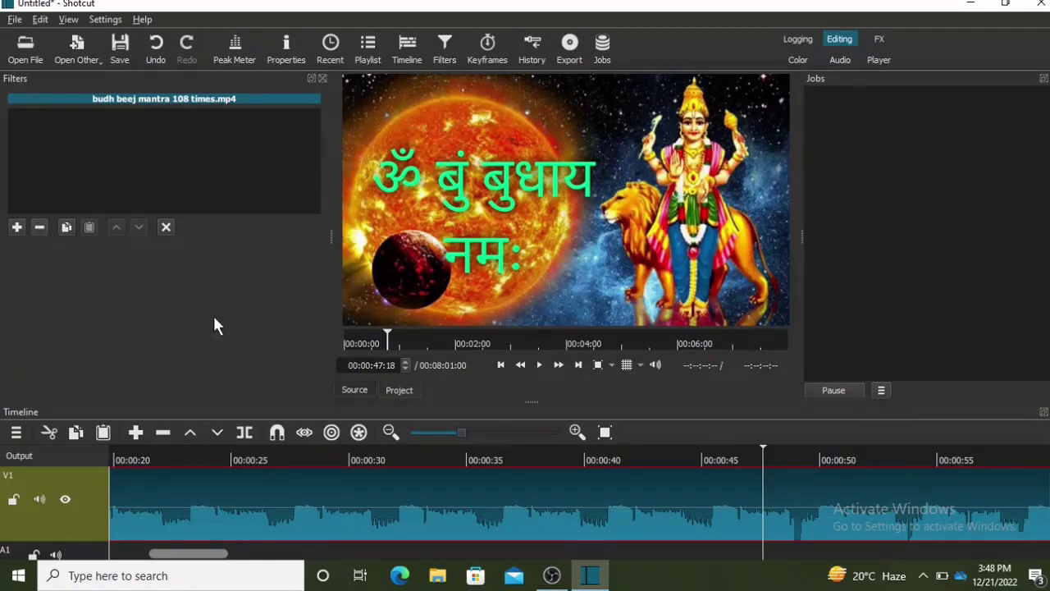
# Split the V1 clip at 00:00:28:23 and at 00:00:46:05 to isolate a middle segment
pyautogui.click(344, 456)
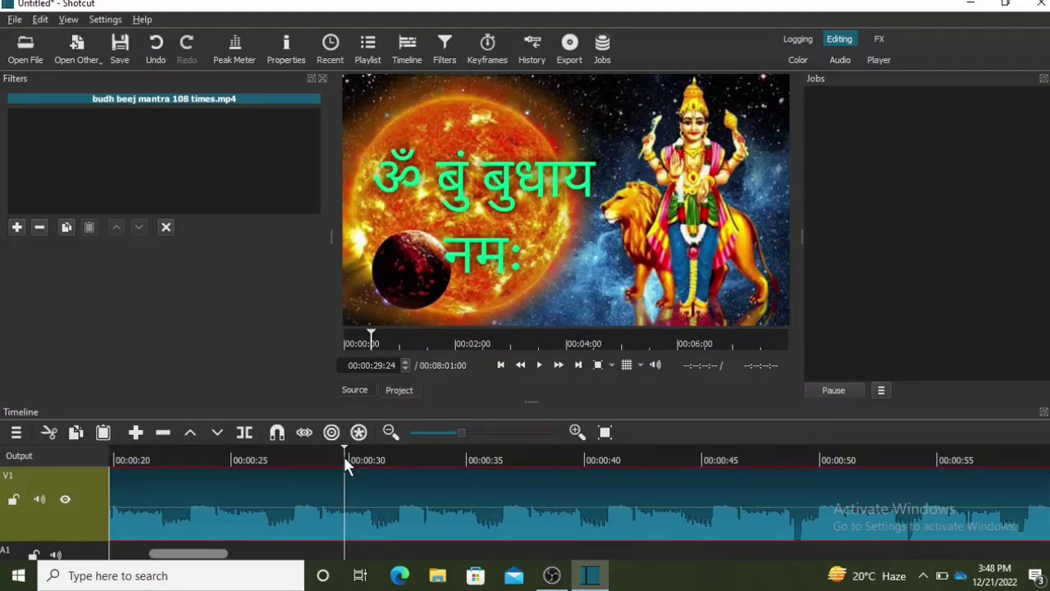
pyautogui.moveTo(343, 454); pyautogui.dragTo(319, 450)
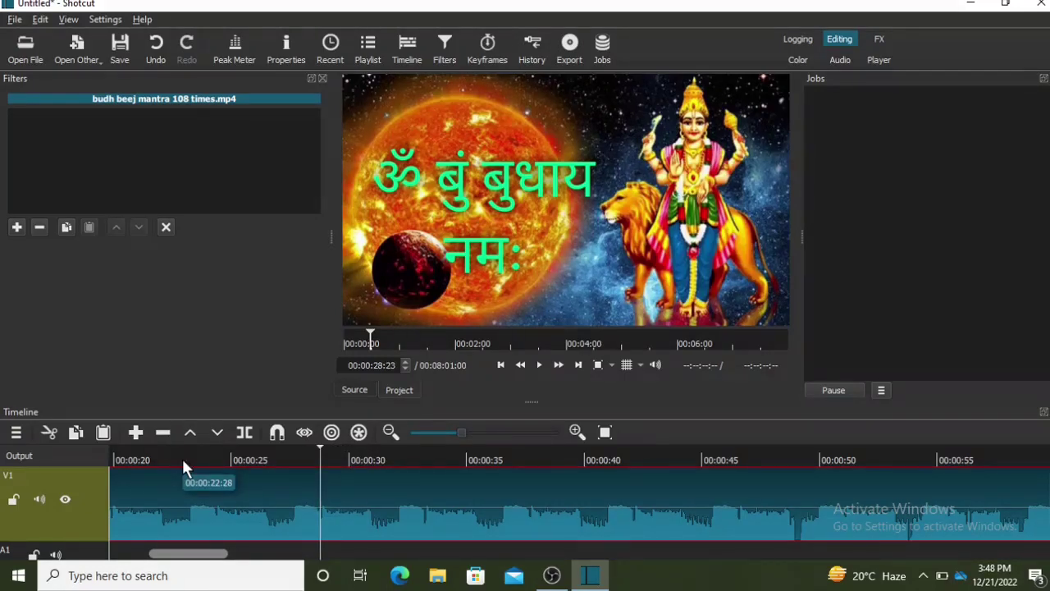
pyautogui.click(244, 433)
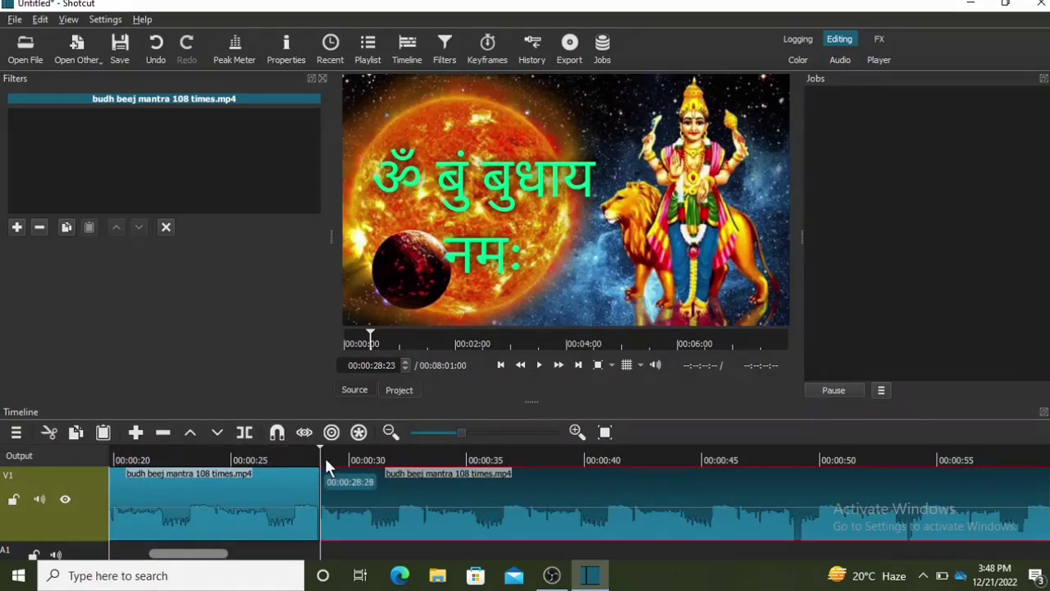
pyautogui.click(729, 459)
pyautogui.press('s')
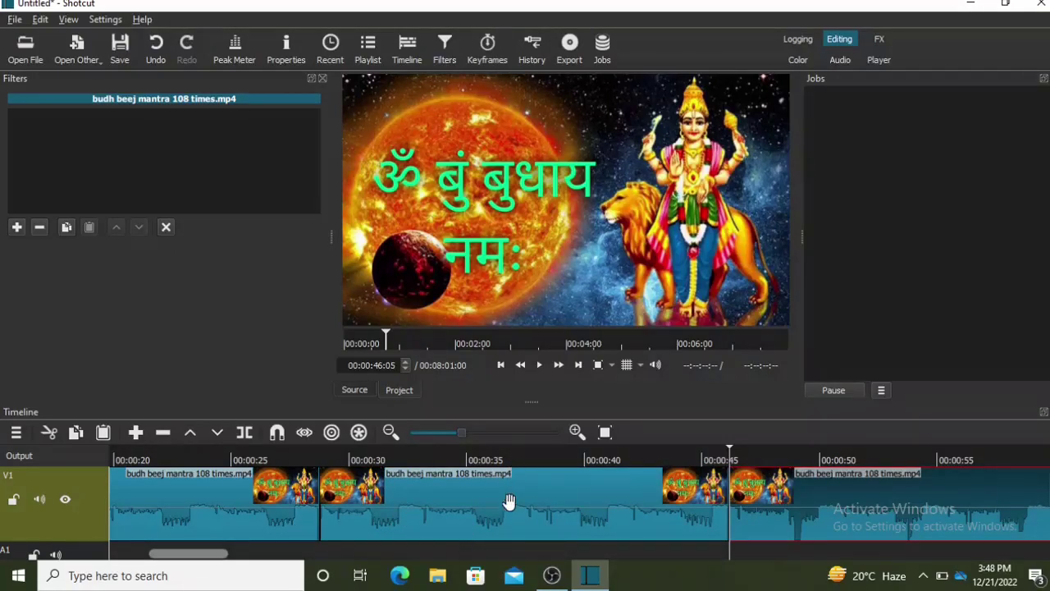
# Apply the Reverb filter with its default settings to only the middle segment on V1
pyautogui.click(509, 500)
pyautogui.click(16, 226)
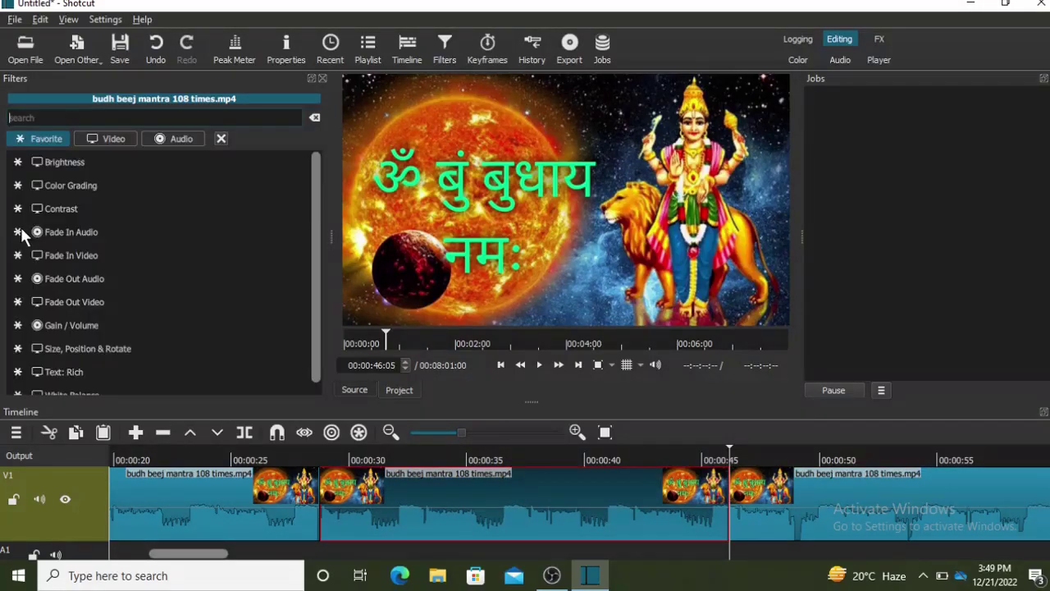
pyautogui.click(105, 119)
pyautogui.write('rev')
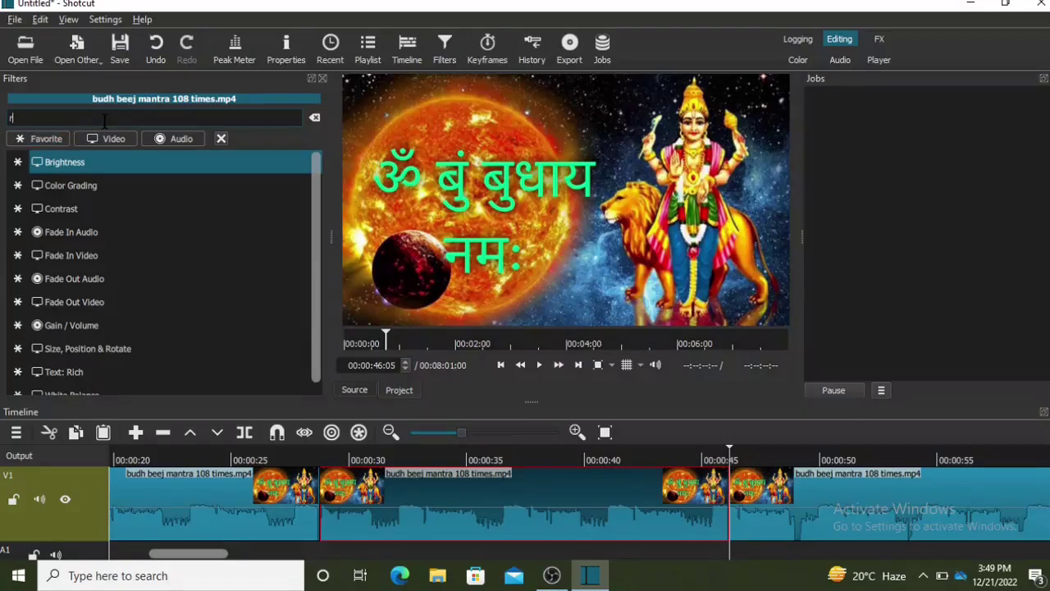
pyautogui.click(91, 163)
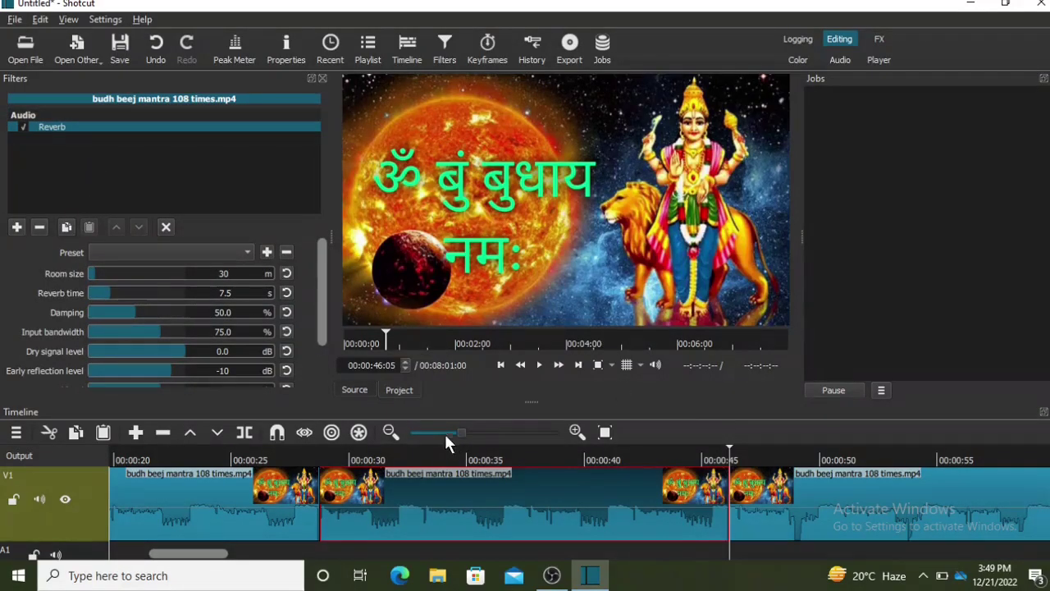
# Play the timeline from before the first split into the middle segment to hear where the reverb begins
pyautogui.click(425, 453)
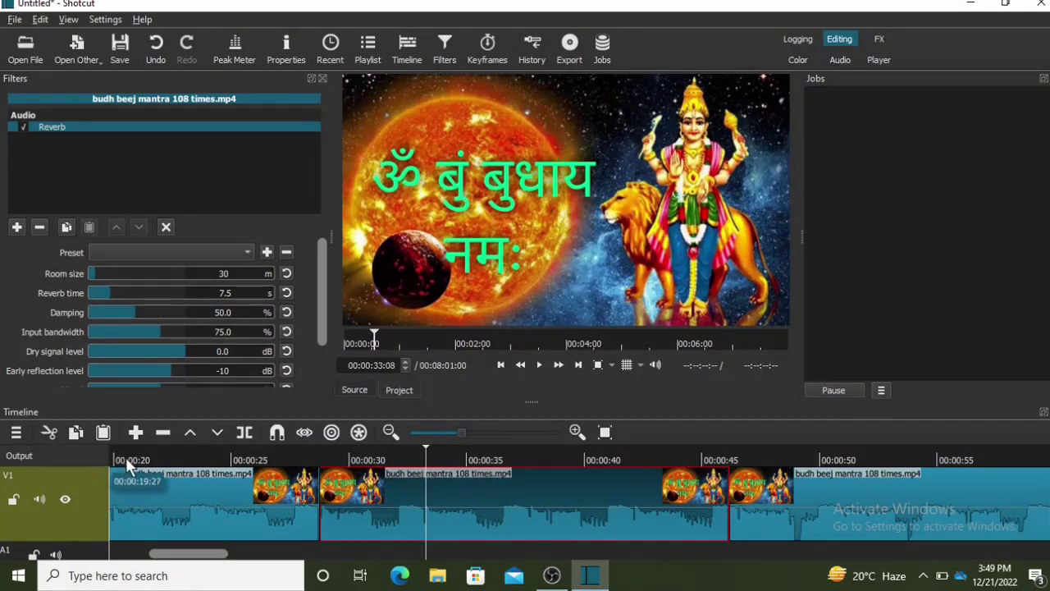
pyautogui.click(151, 456)
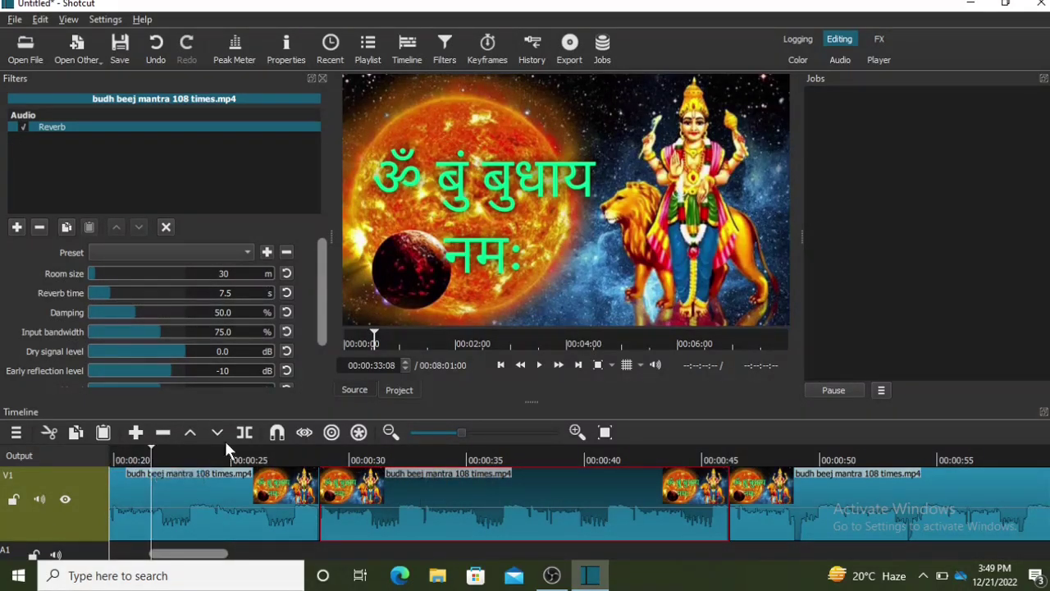
pyautogui.click(540, 366)
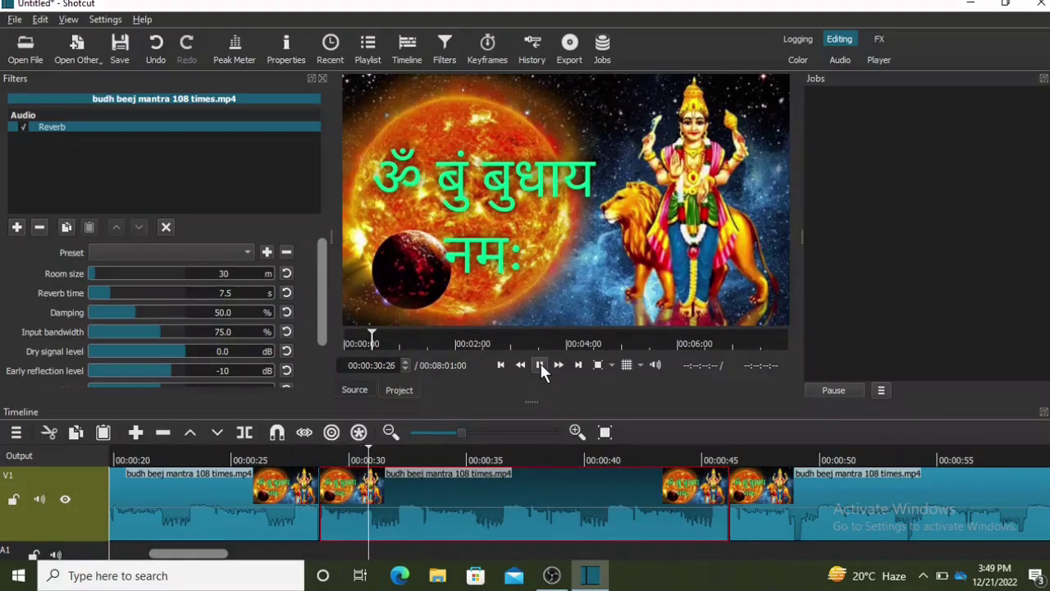
pyautogui.click(540, 364)
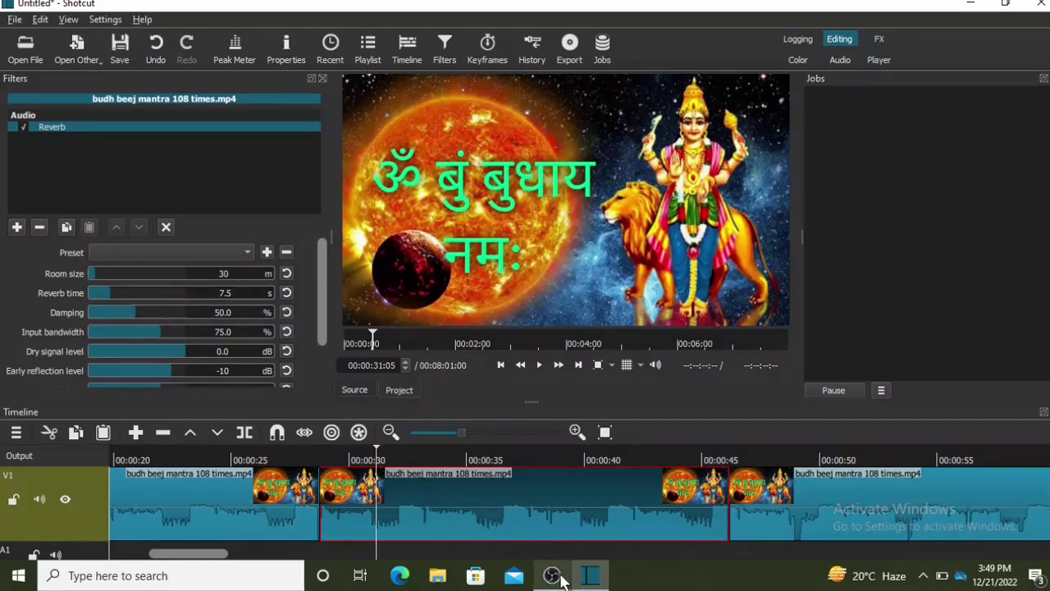
pyautogui.moveTo(552, 574)
pyautogui.click(573, 542)
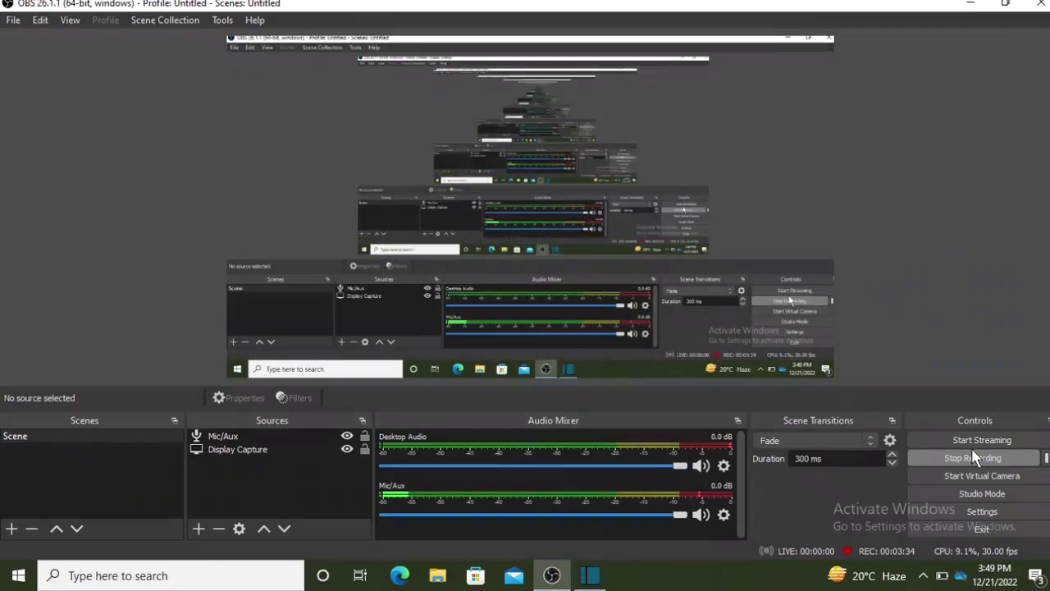